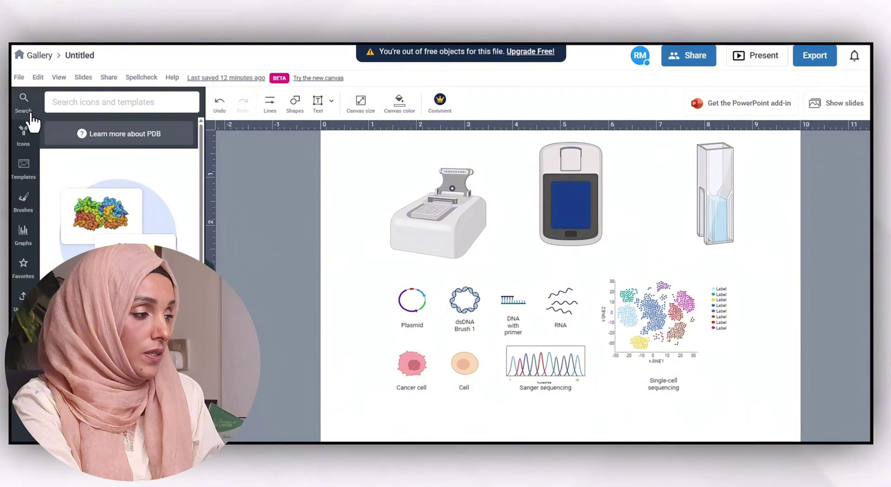
Open the BioRender icon library categories.
click(25, 135)
Zoom the page in and browse Cell Types, checking Epithelial Cells, then Generic Cells icons.
key(ctrl+plus)
key(ctrl+plus)
key(ctrl+plus)
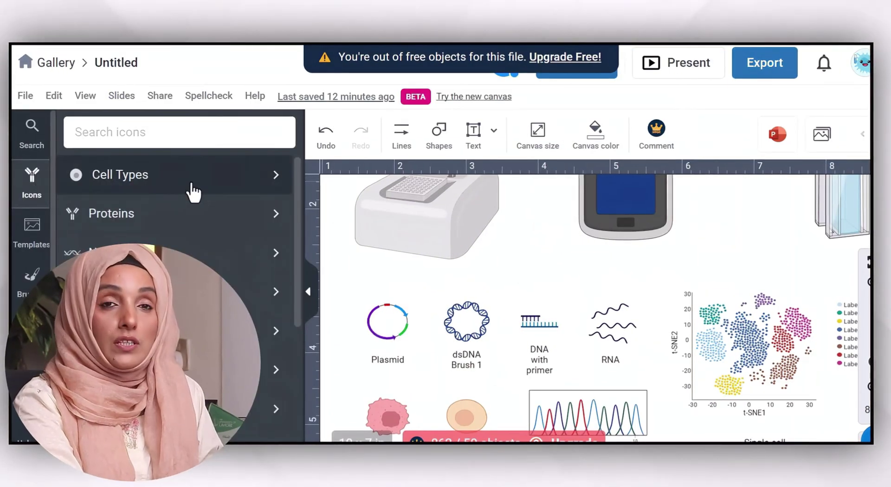
click(273, 189)
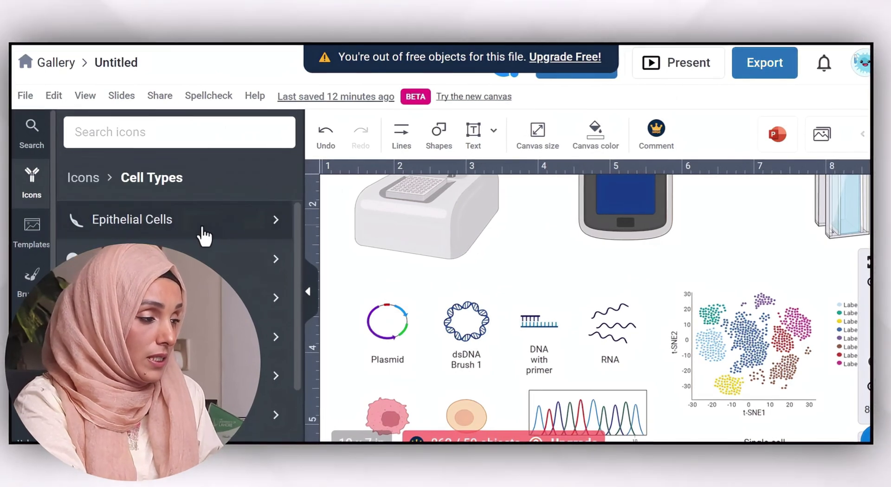
click(276, 226)
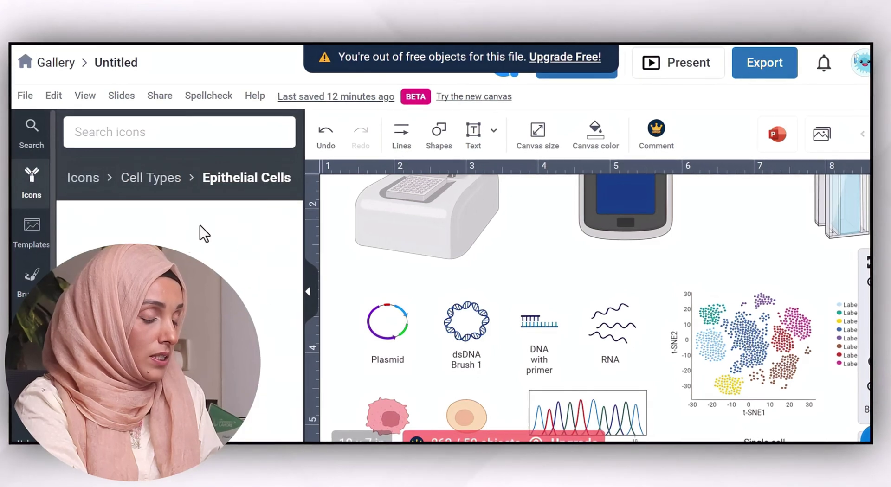
click(151, 177)
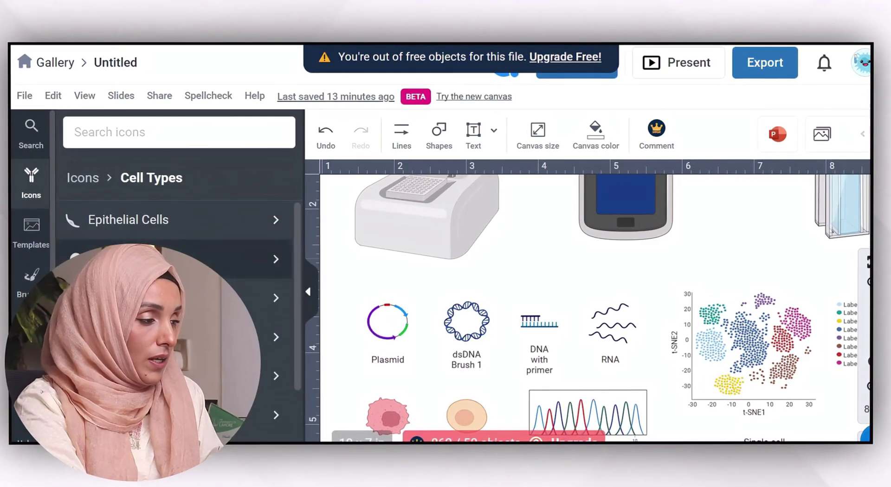
click(276, 259)
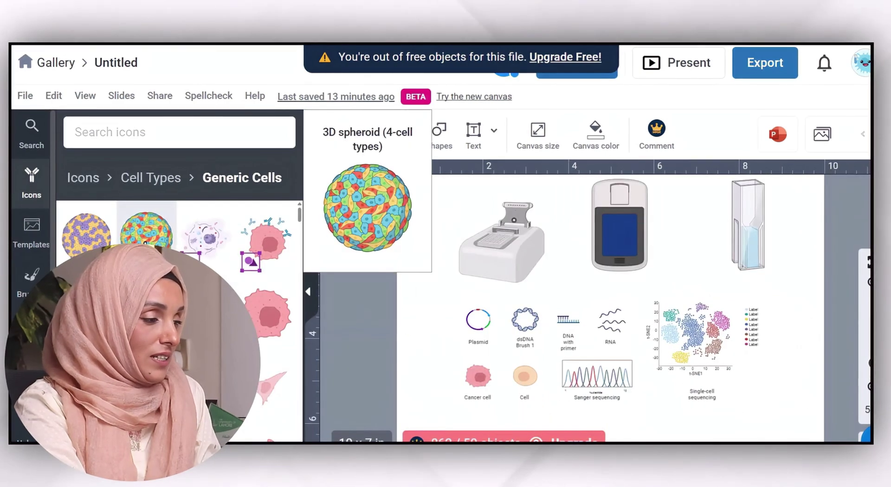
mouse_move(85, 246)
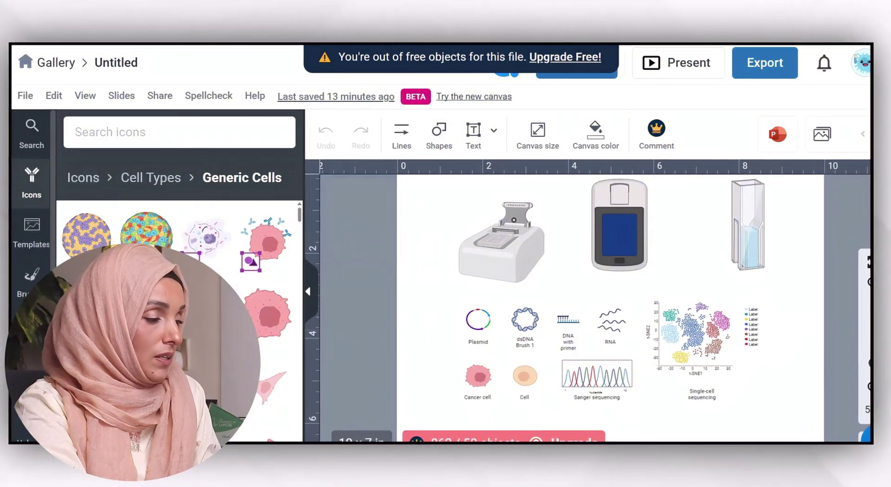
scroll(267, 325, down, 3)
mouse_move(265, 418)
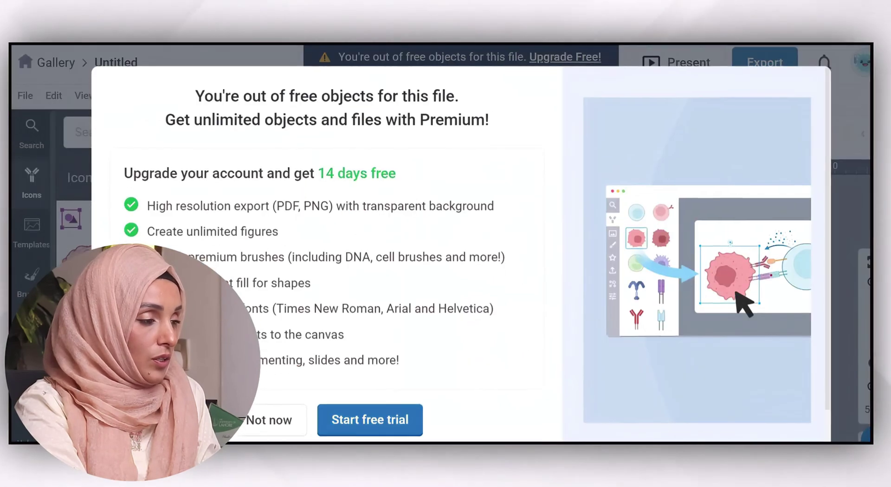
Try adding a cancer cell icon and dismiss the out-of-free-objects upgrade prompt.
click(264, 418)
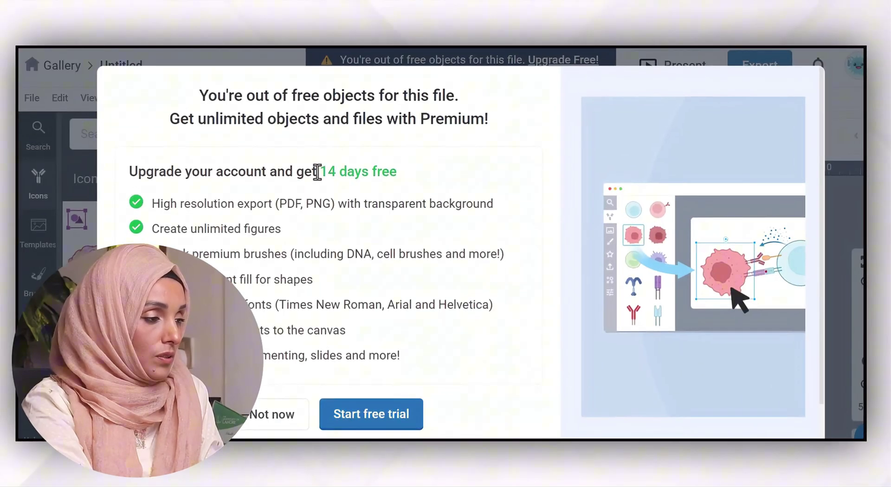
drag(317, 170, 408, 179)
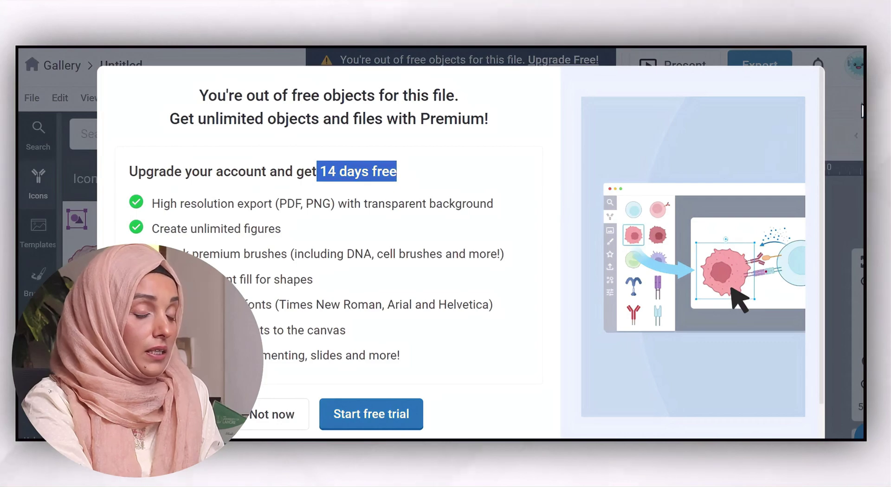
click(272, 415)
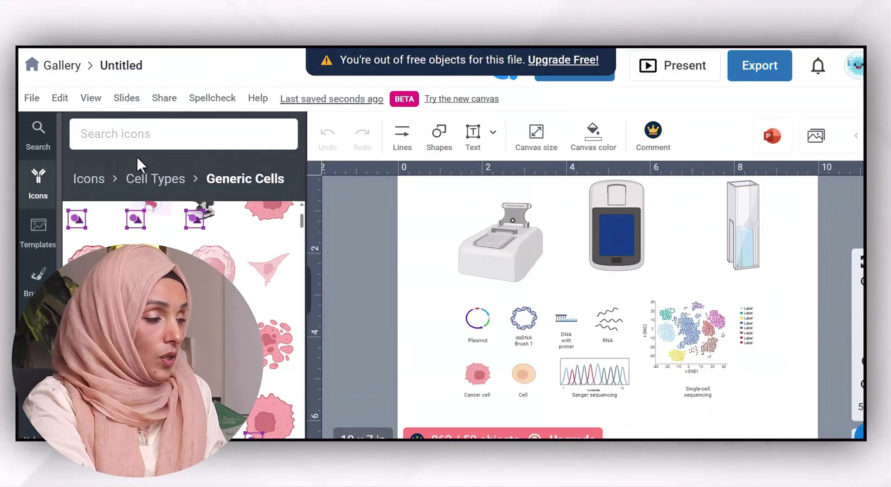
Browse BioRender's ready-made figure templates.
click(28, 236)
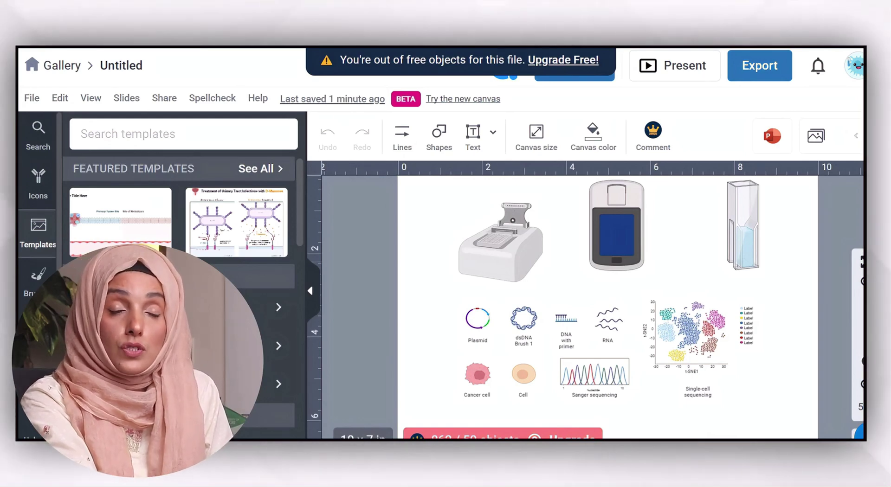
scroll(120, 227, down, 5)
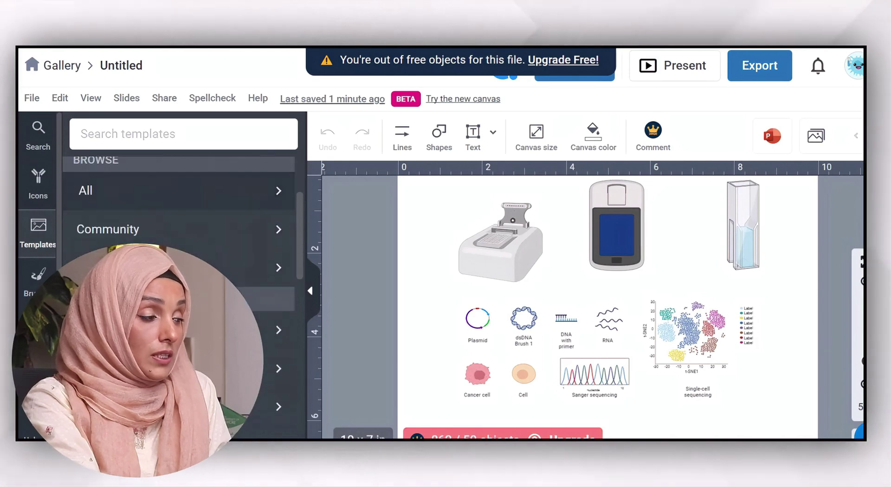
scroll(120, 223, up, 5)
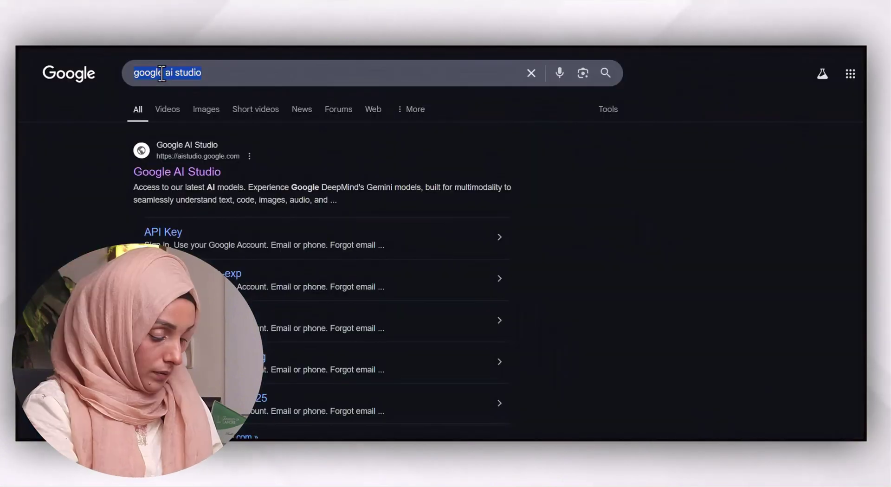
Search Google for mindthegraph and go to the Mind the Graph website.
text(mindt)
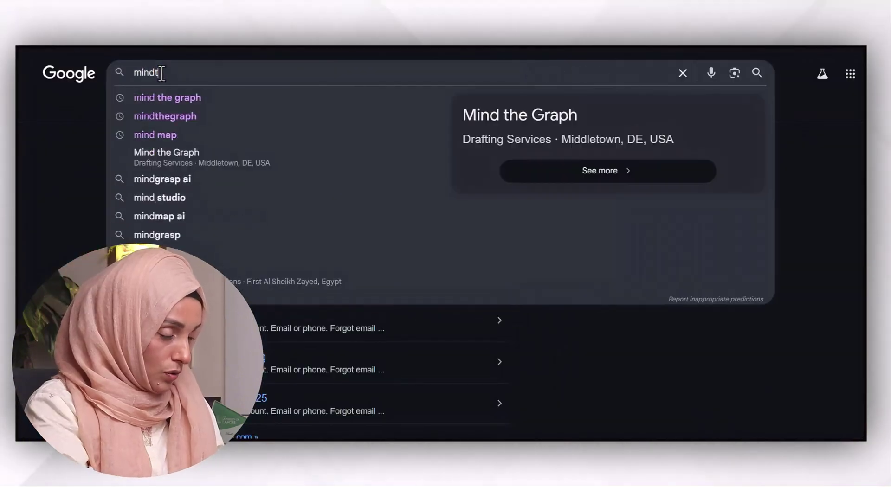
text(he)
click(171, 96)
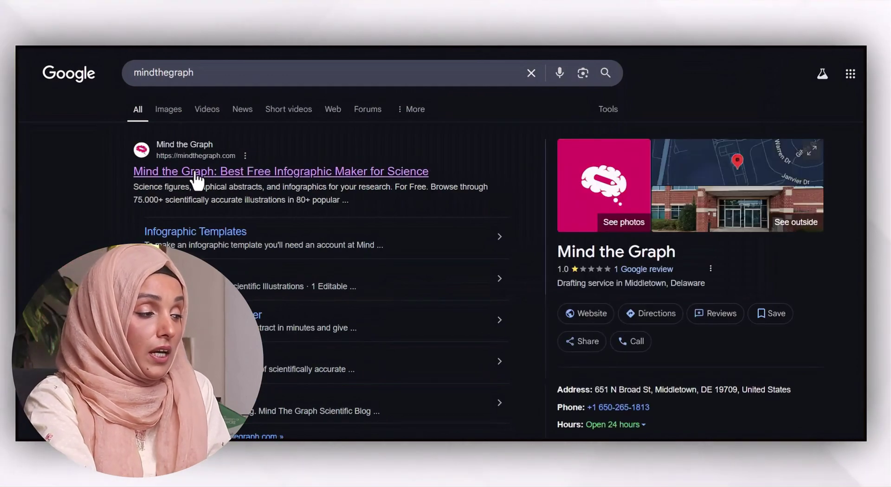
click(427, 176)
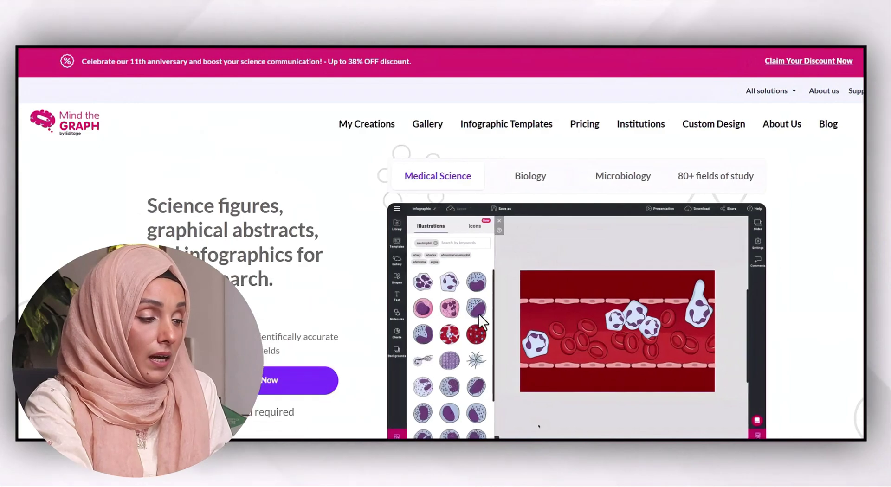
Open Mind the Graph's Infographic Templates page and scroll through the scientist-made templates.
scroll(494, 249, down, 5)
scroll(419, 244, up, 5)
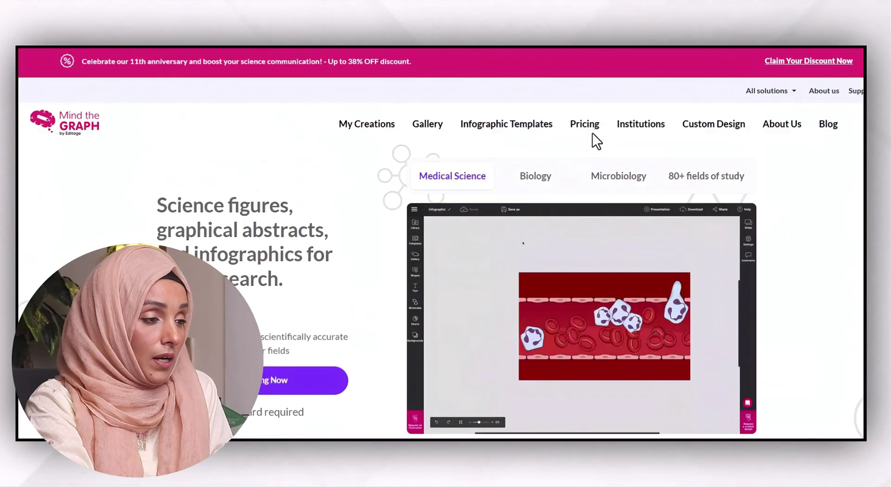
click(479, 130)
scroll(302, 292, down, 5)
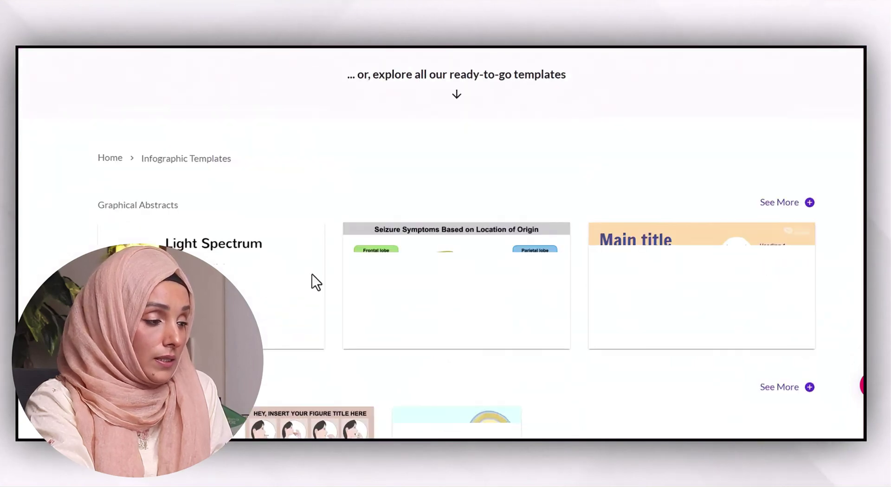
scroll(400, 427, down, 4)
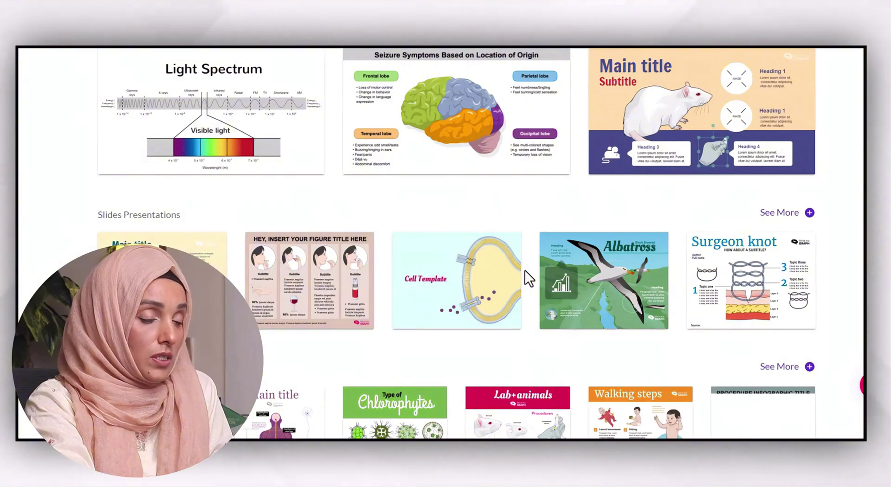
scroll(542, 328, up, 7)
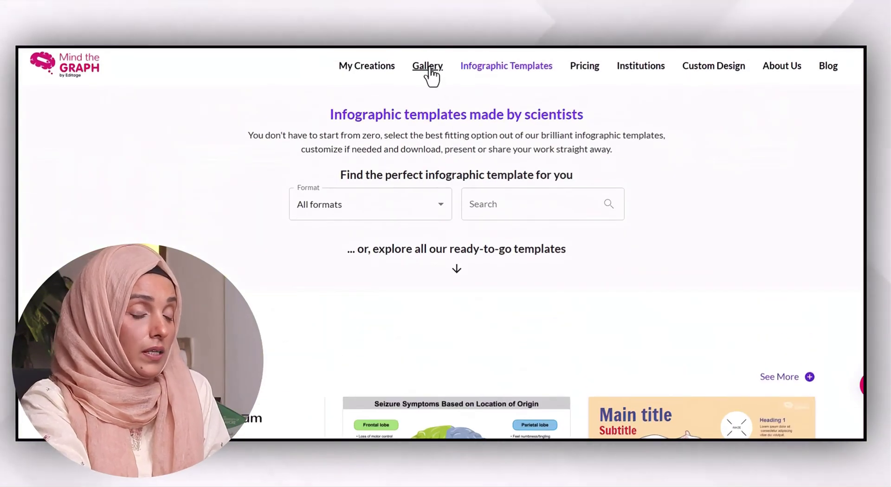
Open the Mind the Graph gallery and scroll through Cardiology and Neurology illustration categories.
click(428, 70)
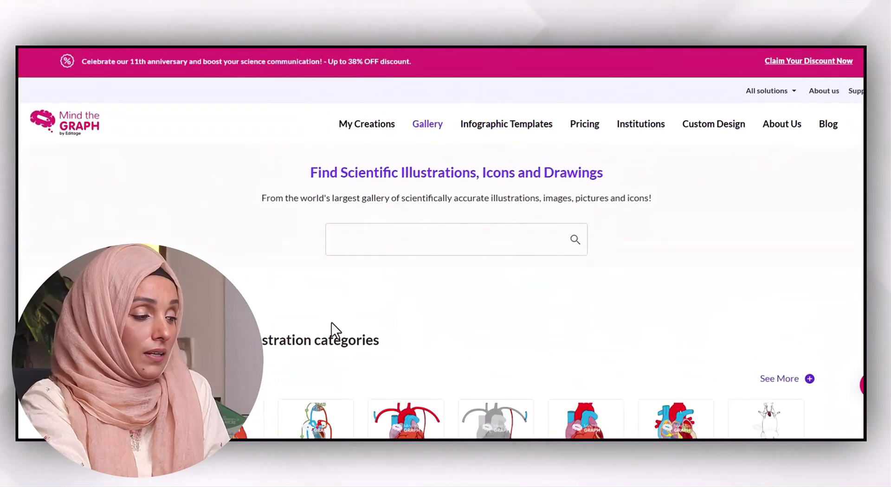
scroll(332, 325, down, 3)
scroll(300, 271, down, 3)
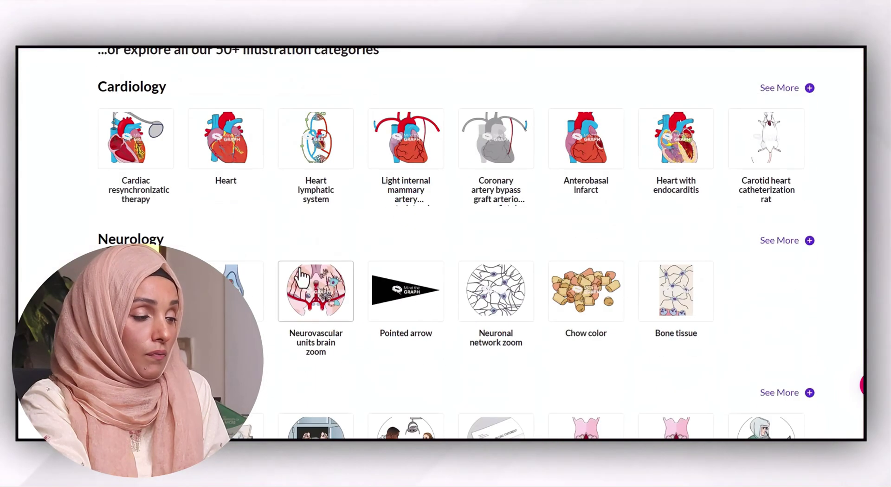
scroll(601, 312, down, 3)
scroll(600, 313, up, 3)
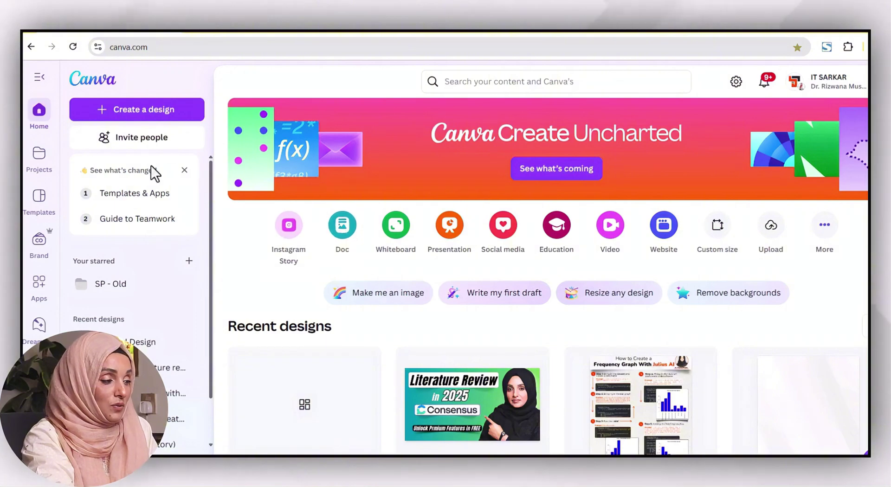
Open Canva Dream Lab and scroll down through the earlier generated images.
click(371, 300)
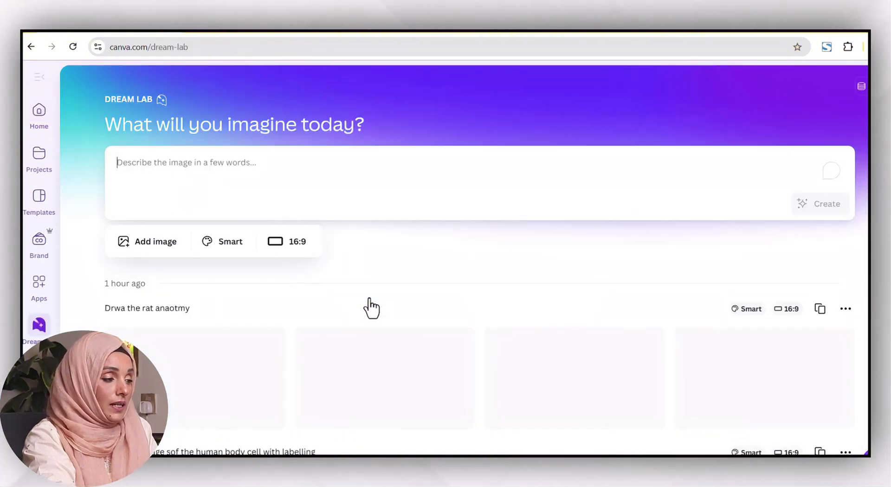
scroll(360, 285, down, 3)
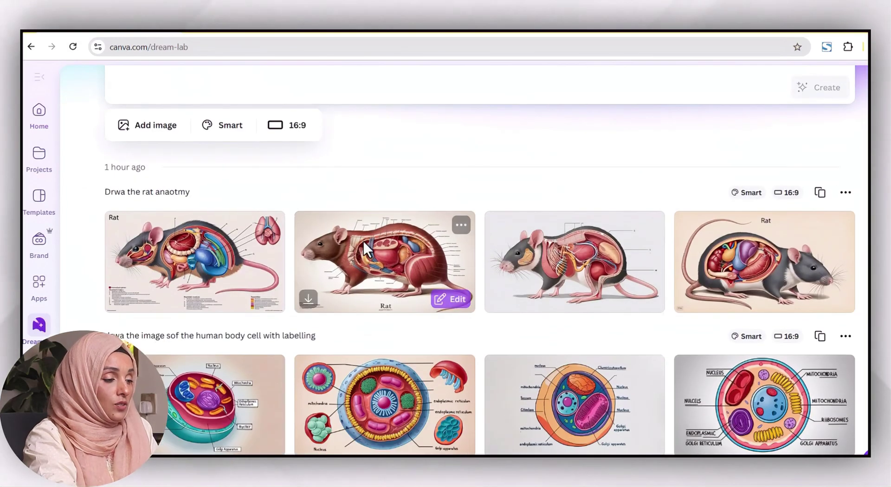
scroll(743, 297, down, 3)
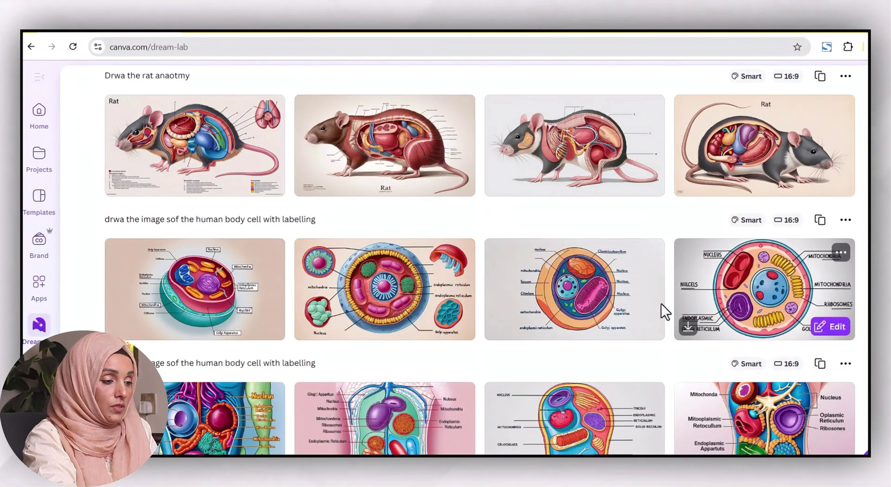
scroll(232, 343, down, 3)
scroll(602, 320, down, 3)
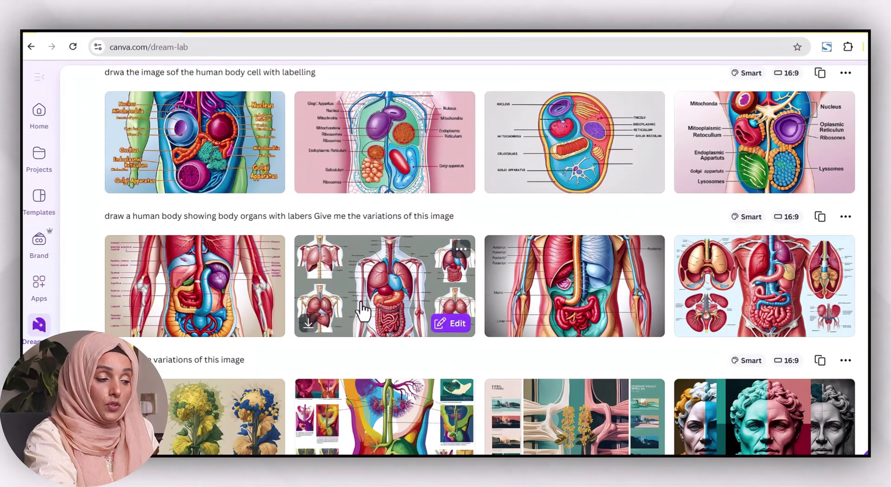
scroll(362, 309, down, 20)
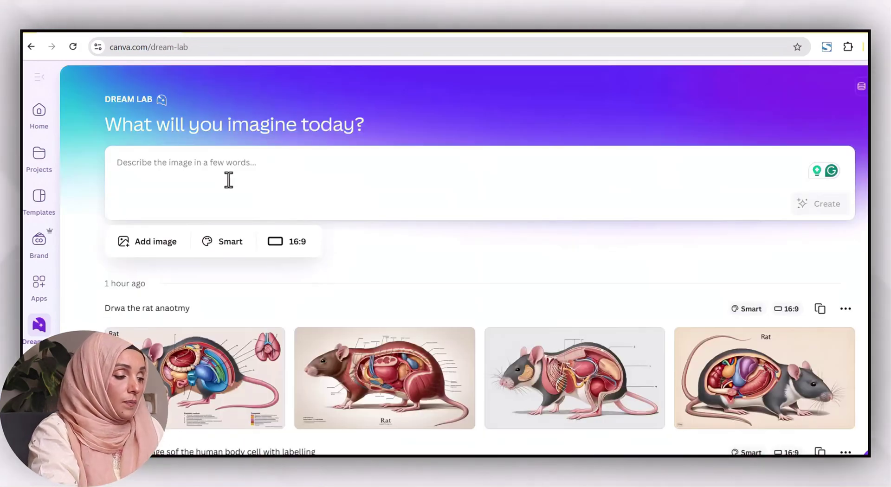
scroll(255, 279, down, 2)
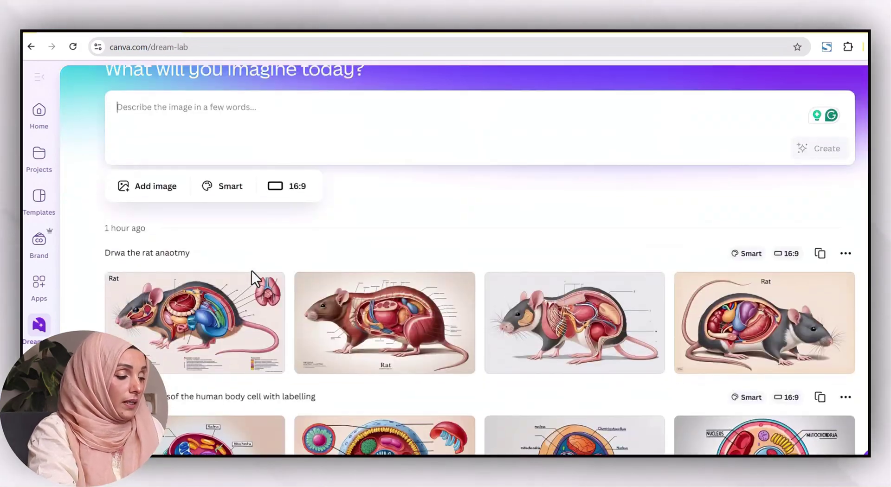
scroll(141, 189, down, 3)
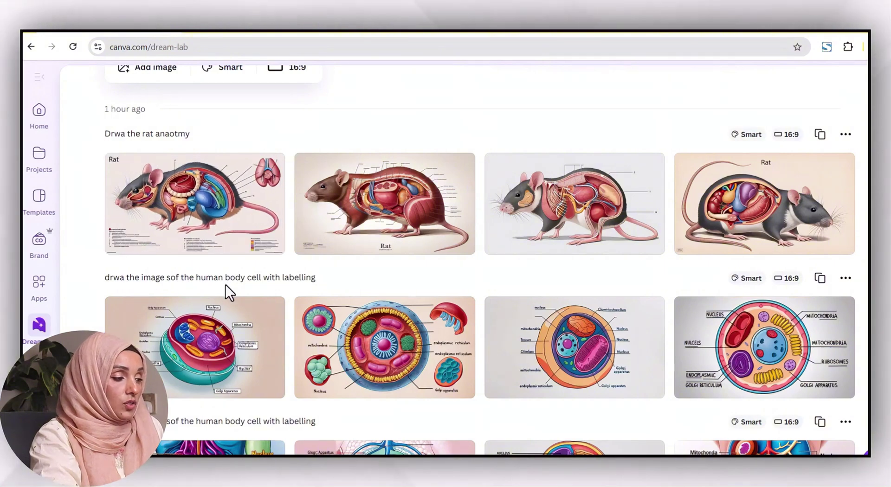
scroll(285, 284, down, 4)
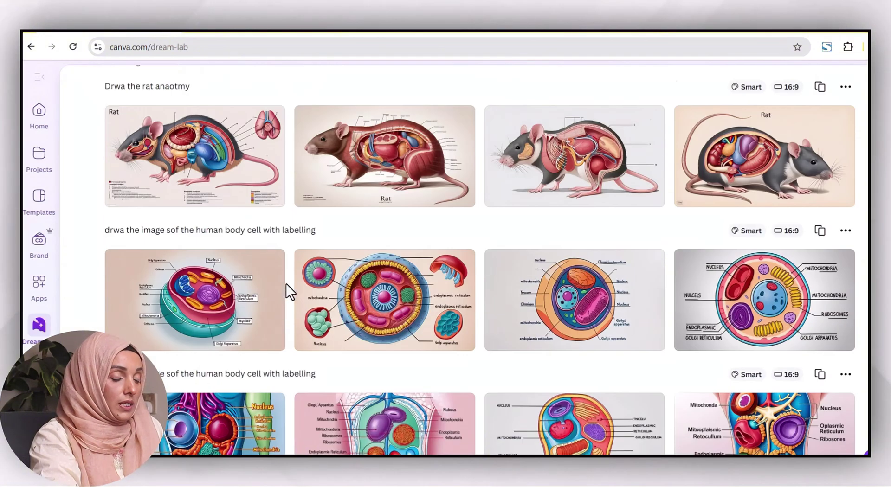
Download the second labelled body-cell illustration.
click(407, 235)
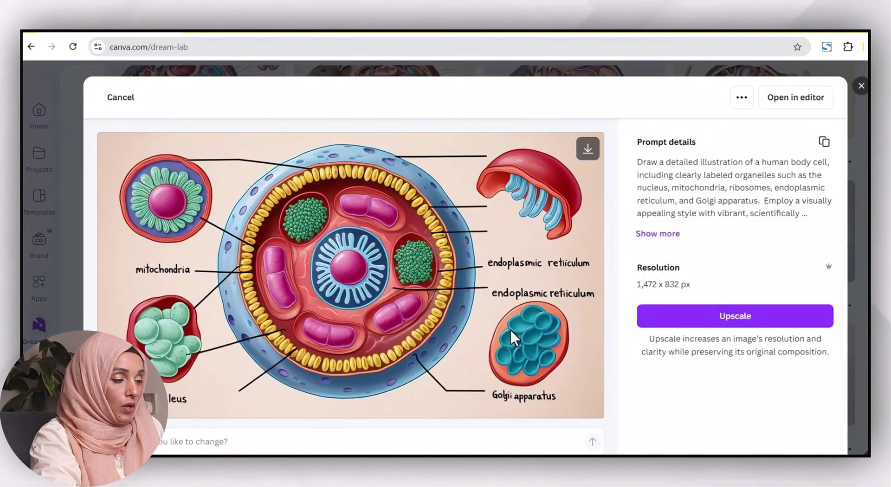
click(593, 155)
click(852, 219)
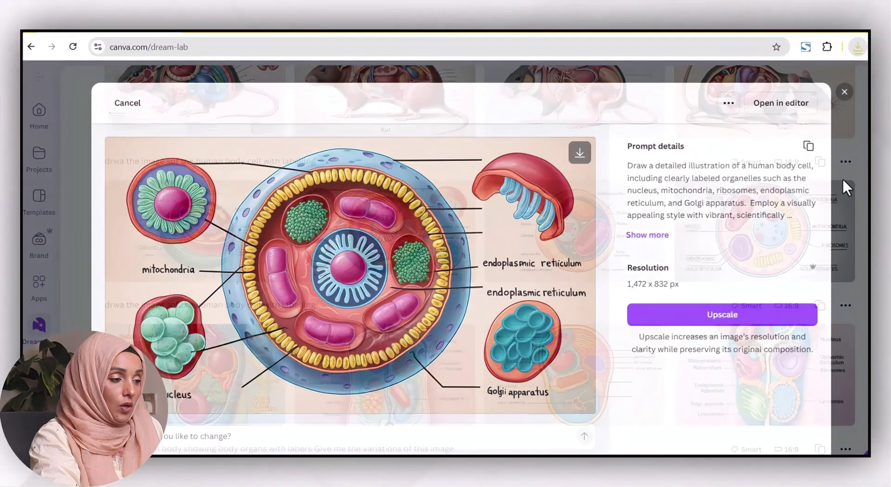
Preview another body-cell image, then return to the top of Dream Lab.
scroll(325, 262, down, 3)
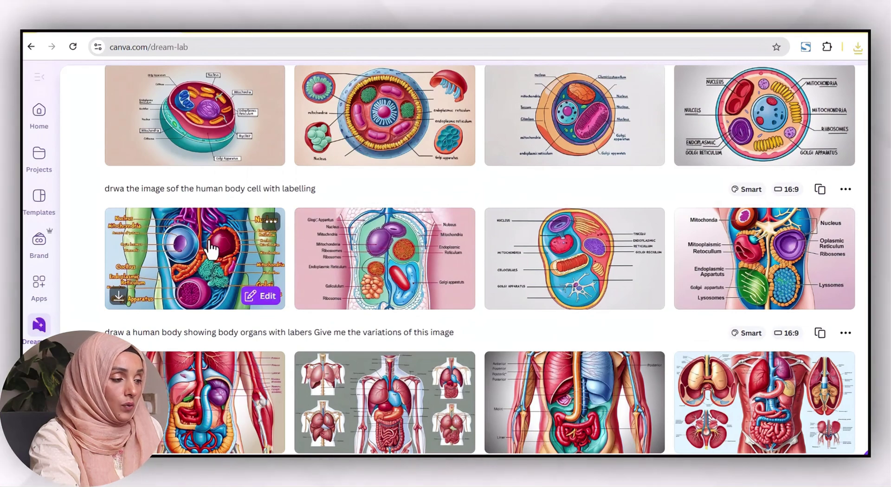
click(386, 254)
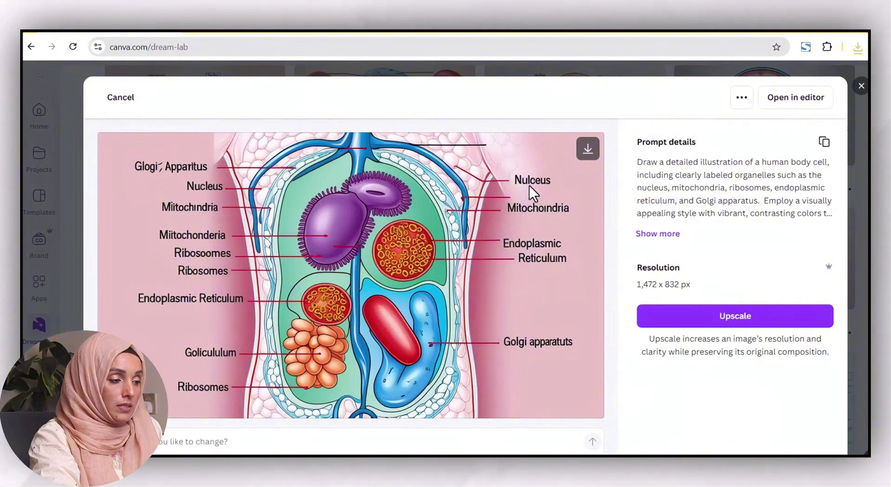
click(859, 87)
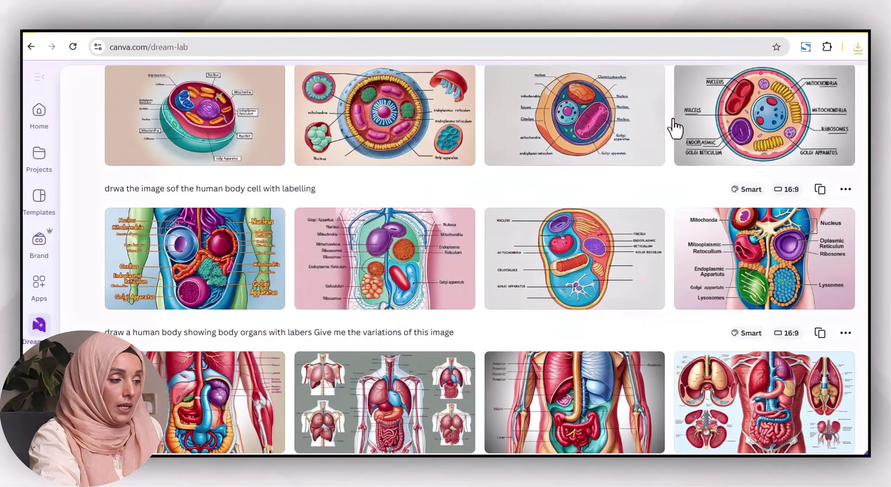
scroll(518, 95, up, 5)
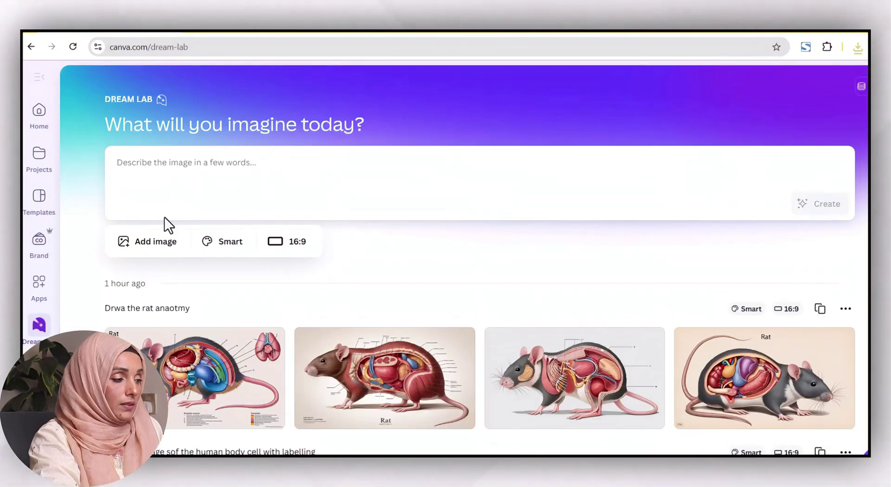
Attach the downloaded cell image as a Match the design reference.
click(144, 250)
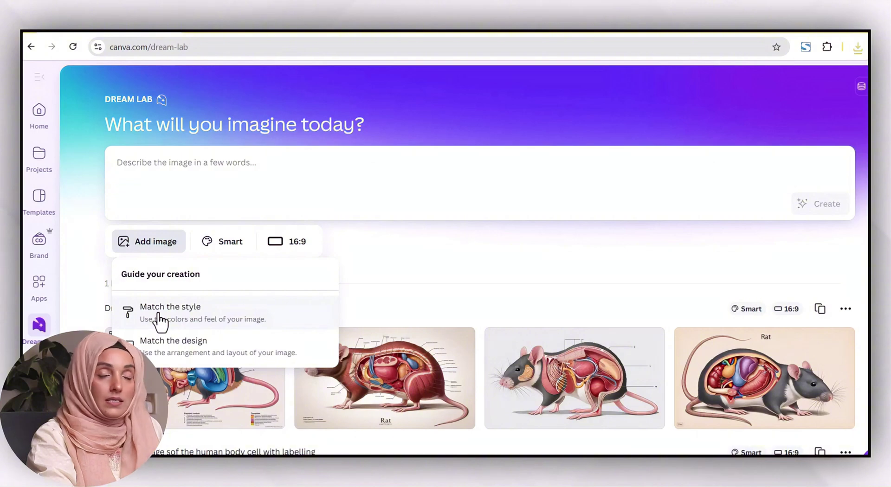
click(155, 355)
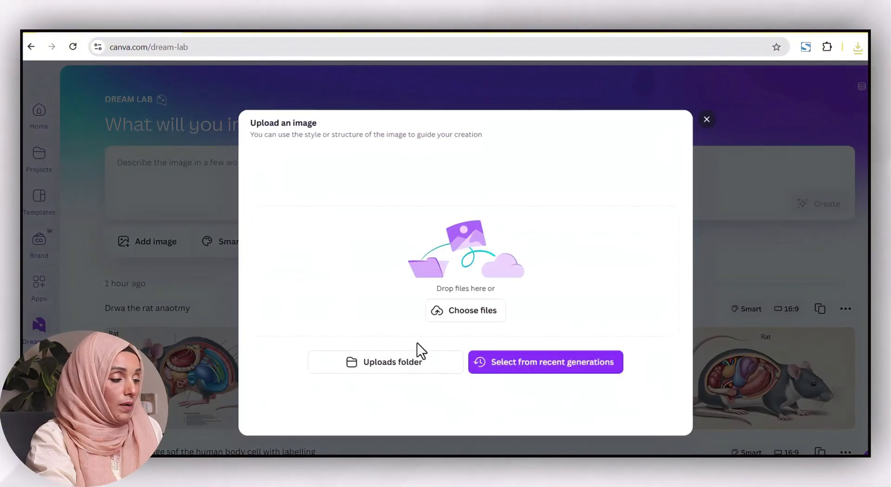
click(455, 320)
click(205, 155)
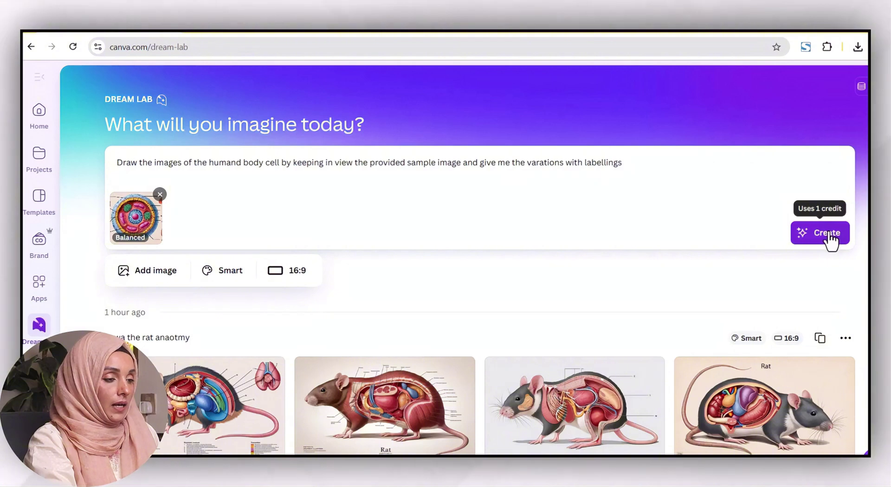
Generate labelled body-cell variations at 16:9 and open one for a closer look.
click(281, 279)
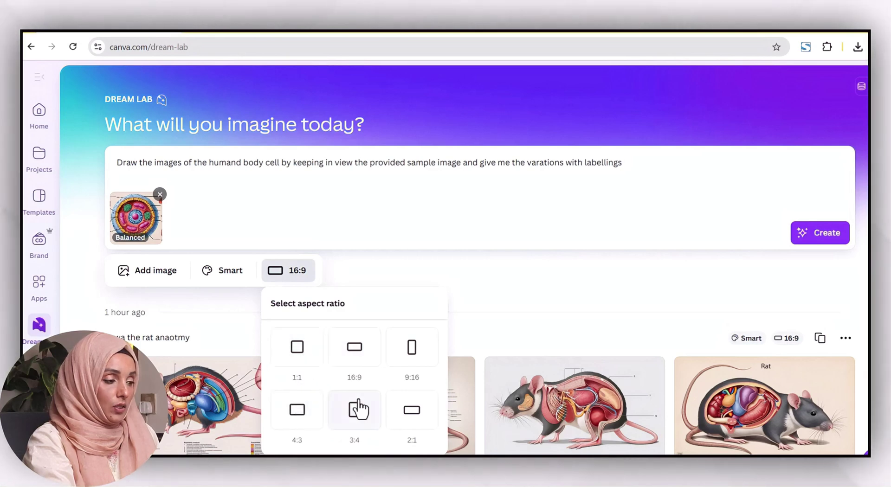
click(806, 234)
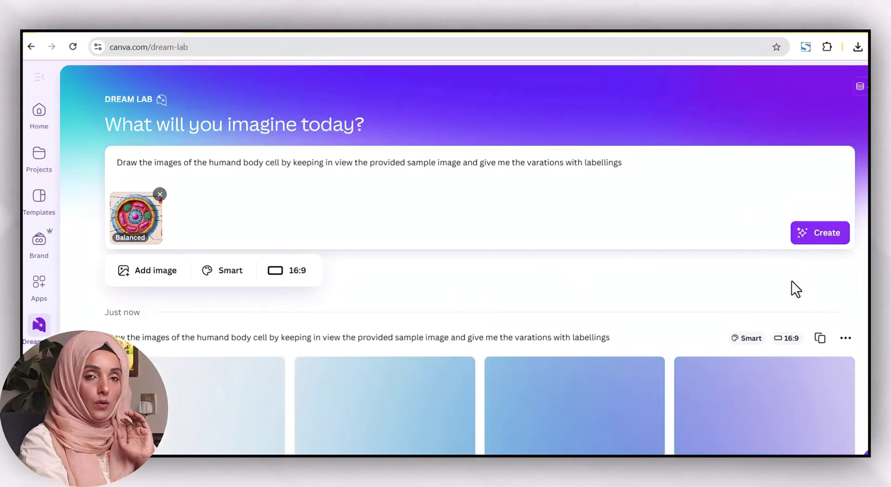
scroll(418, 325, down, 1)
click(354, 342)
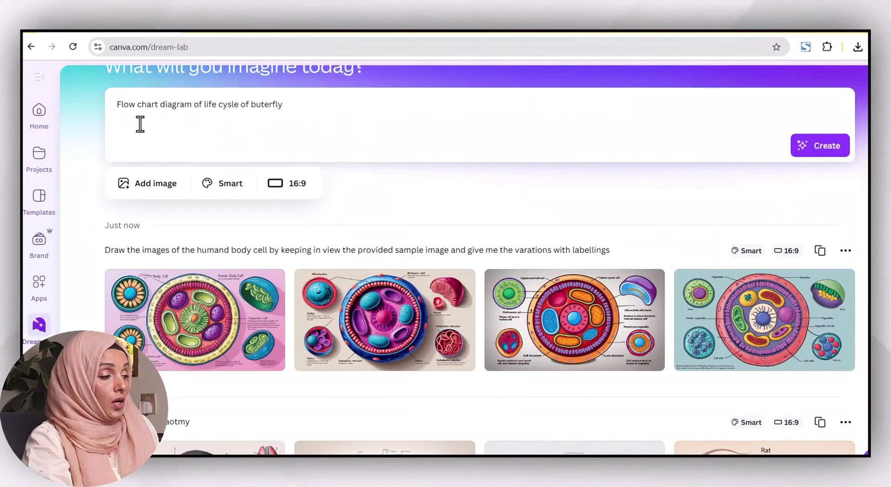
Change the prompt to 'draw Flow chart diagram of life cysle of buterfly' and generate.
text(aw)
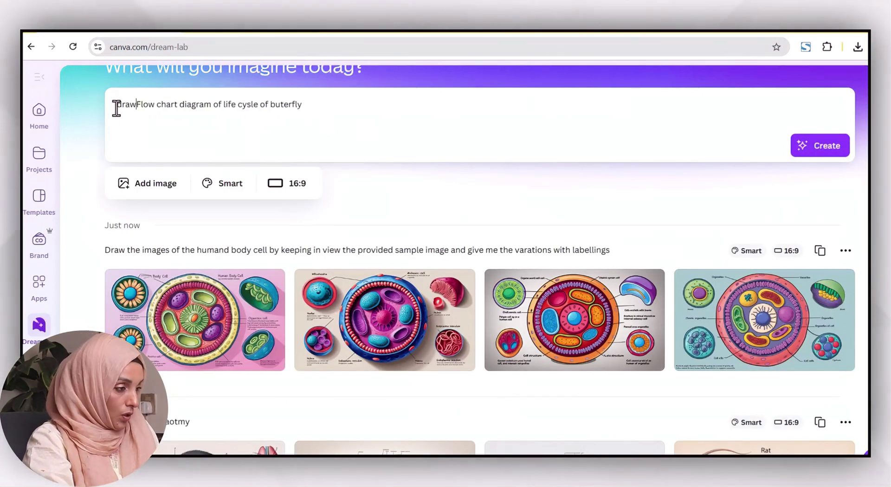
click(822, 148)
scroll(473, 193, down, 1)
Preview the butterfly flow charts, stepping from the first result to the fourth.
click(239, 260)
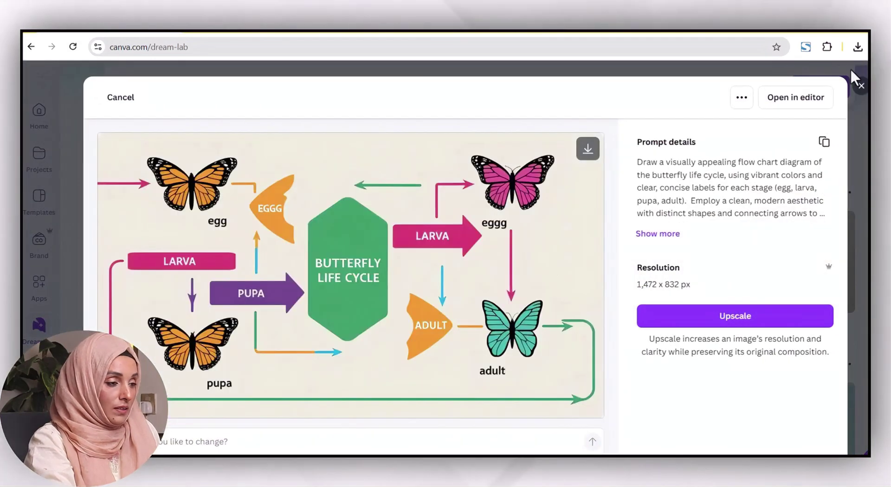
key(Right)
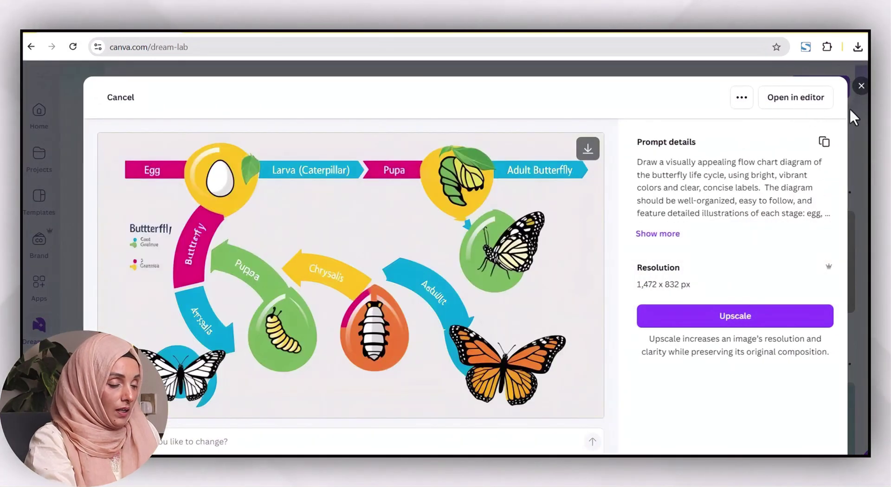
click(861, 87)
click(682, 235)
key(Escape)
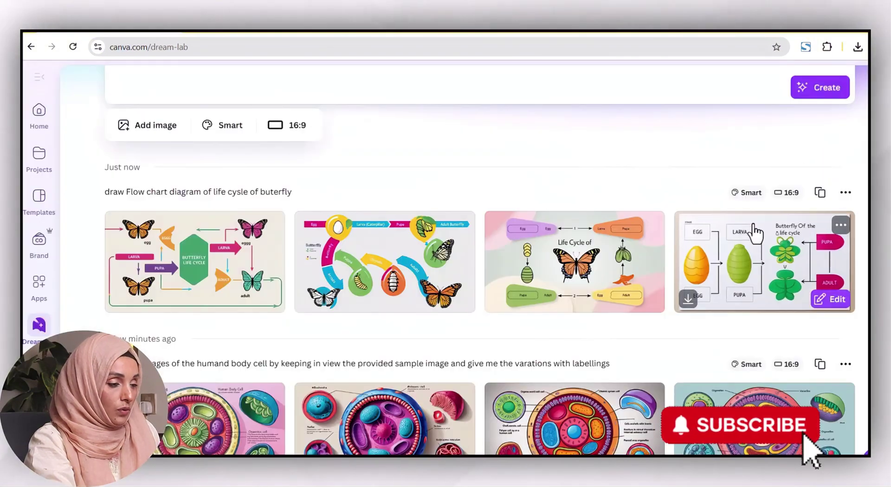
Reopen the fourth butterfly flow chart, close it, and return to the prompt.
click(754, 233)
click(860, 87)
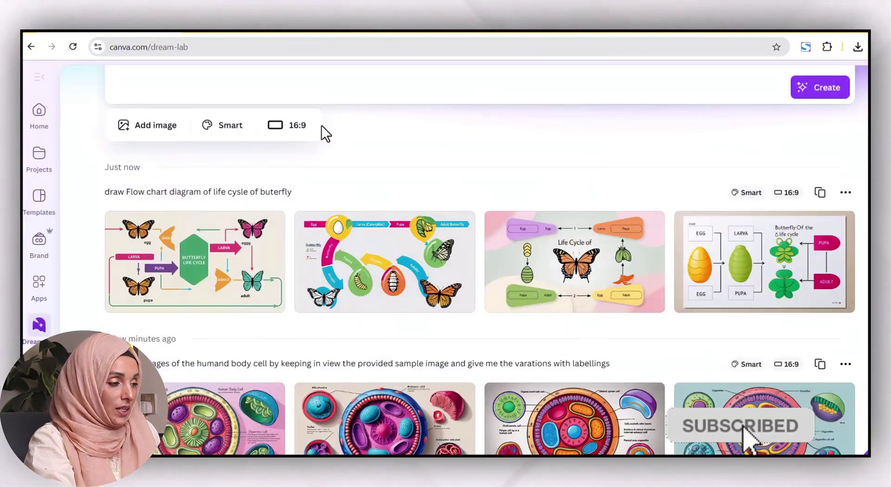
scroll(260, 119, up, 3)
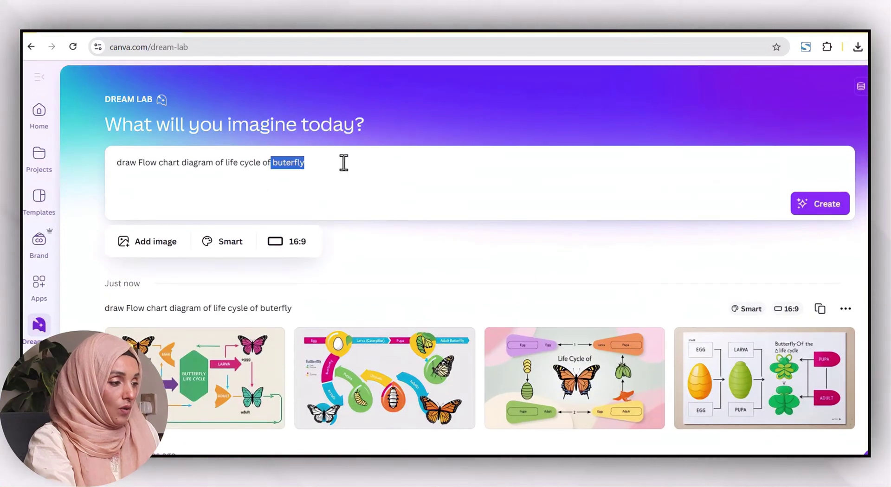
Swap butterfly for frog, review the frog flow charts, and open the alcohol evaporation image.
text(frp)
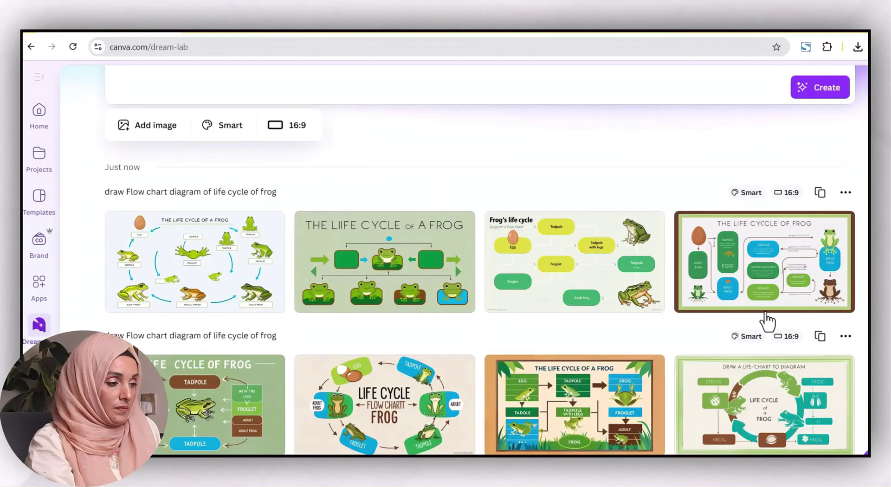
scroll(167, 254, down, 3)
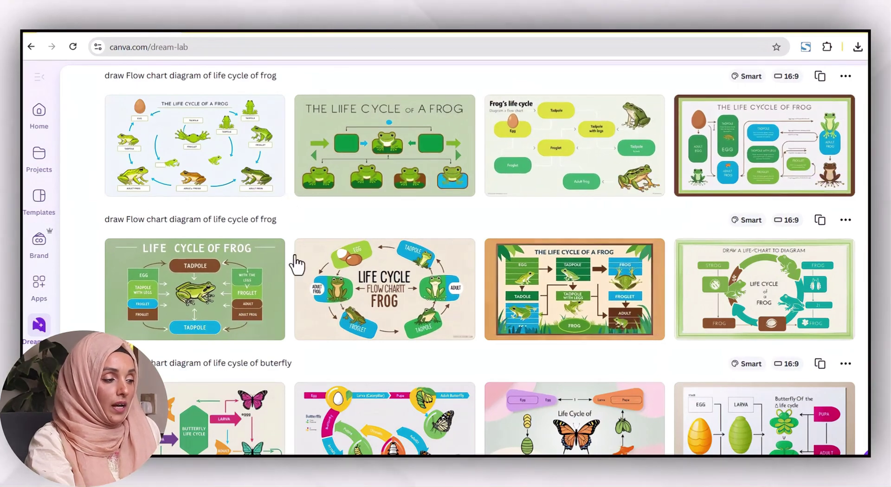
mouse_move(296, 276)
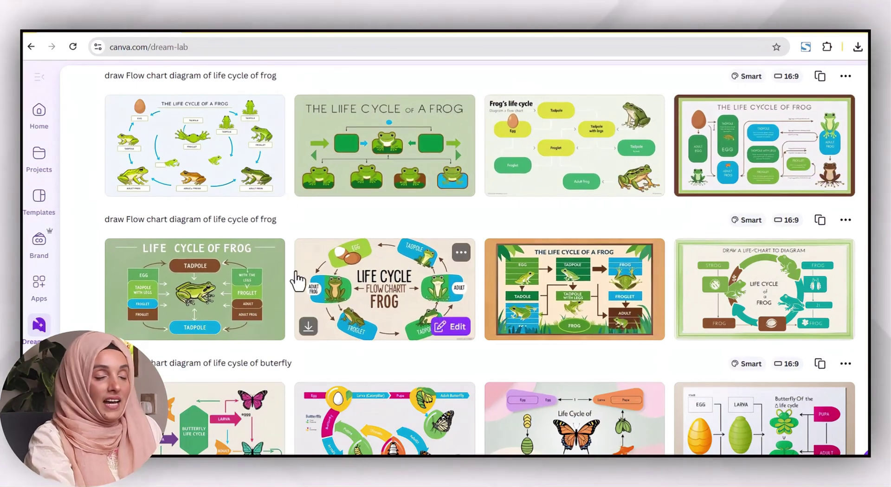
scroll(297, 281, up, 5)
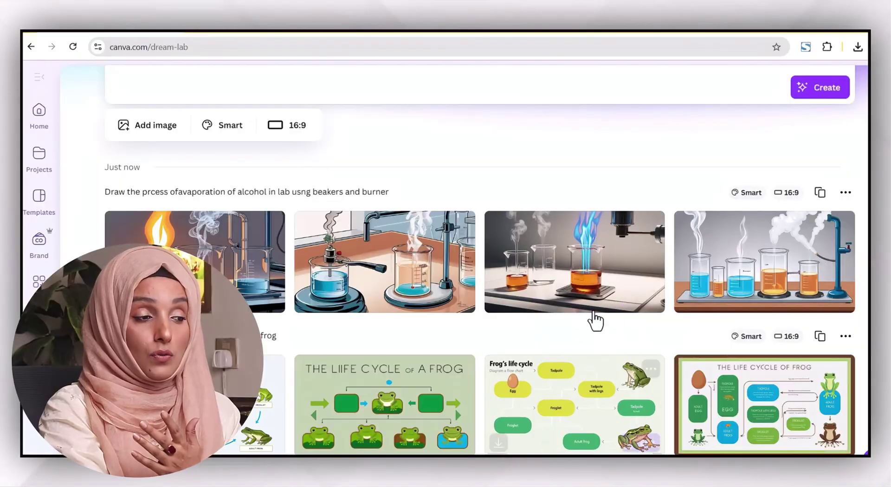
click(586, 297)
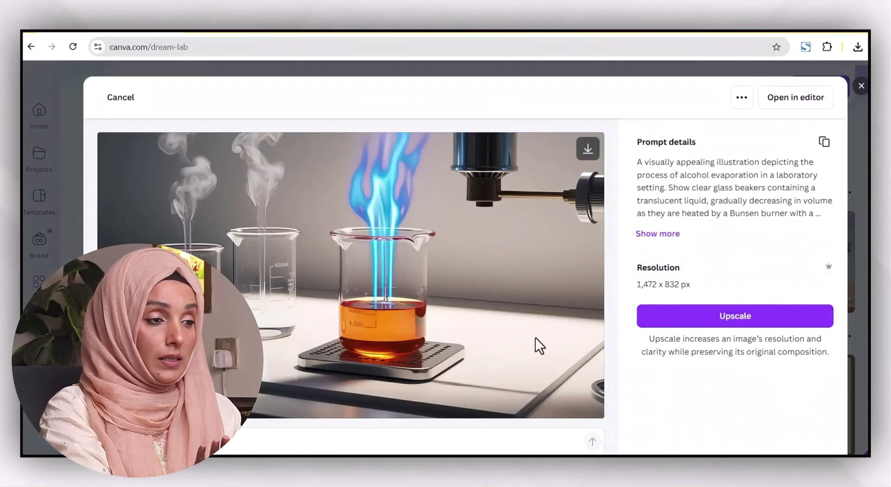
Open the alcohol evaporation illustration in the editor and show the Text panel.
click(796, 98)
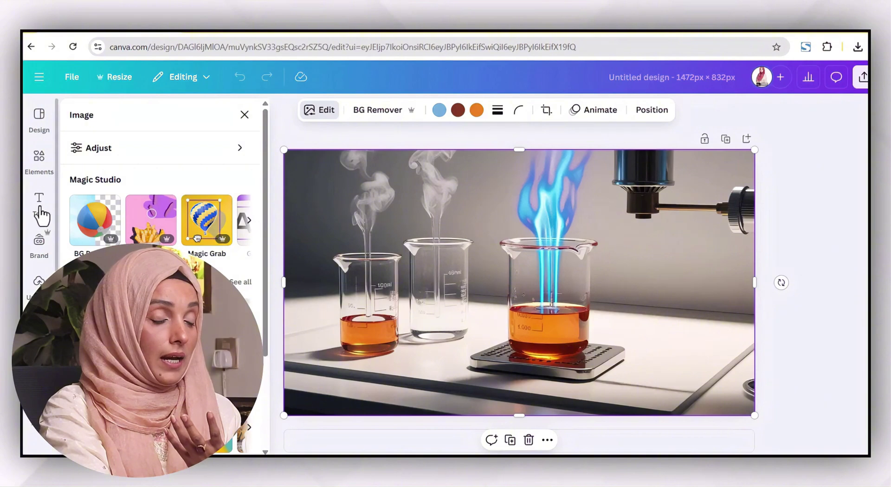
click(40, 209)
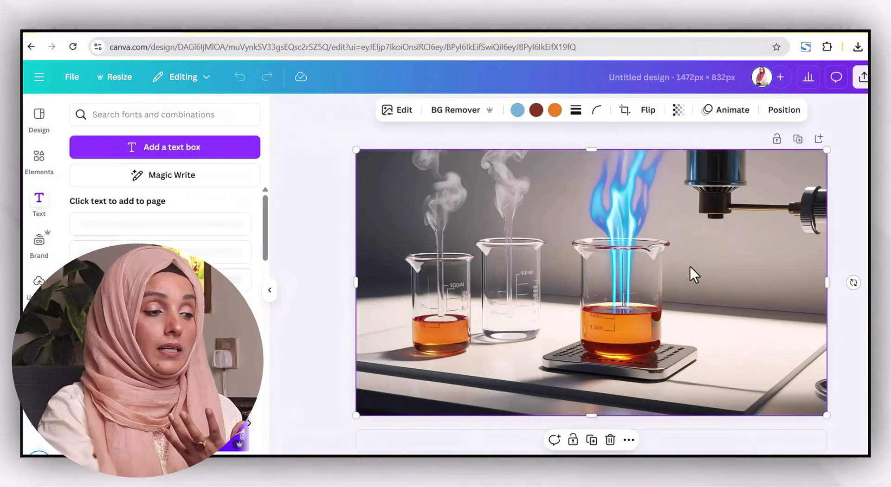